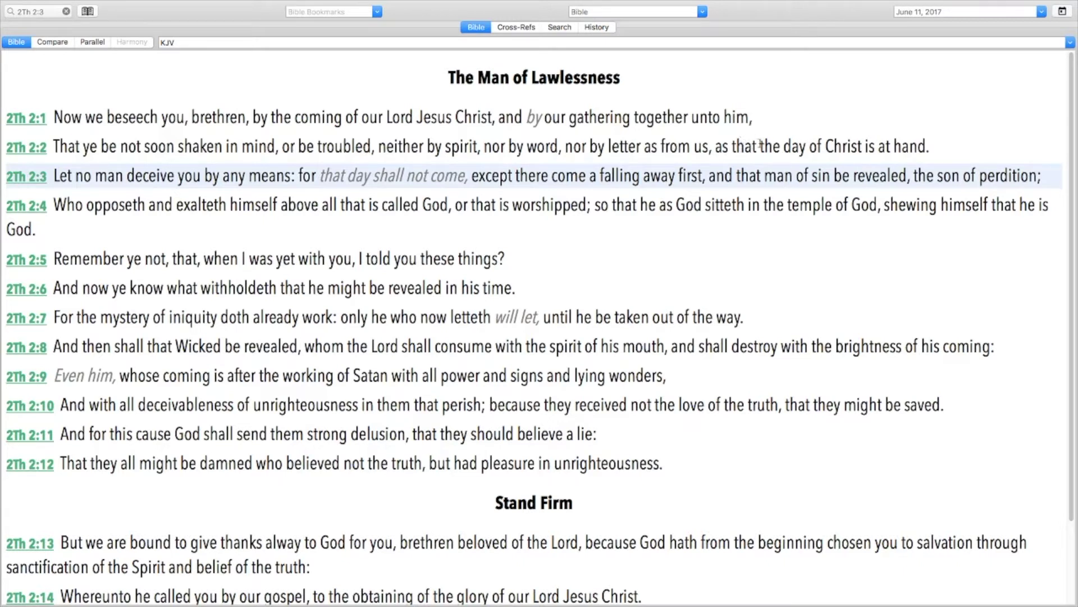
double_click(848, 150)
left_click(782, 164)
left_click_drag(319, 177, 464, 177)
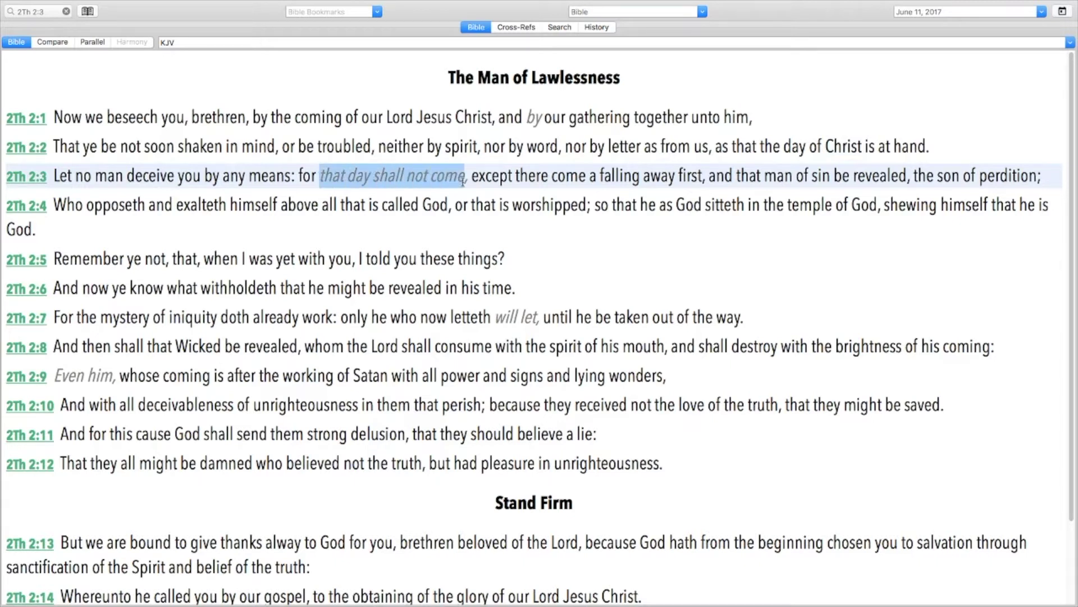
left_click(464, 178)
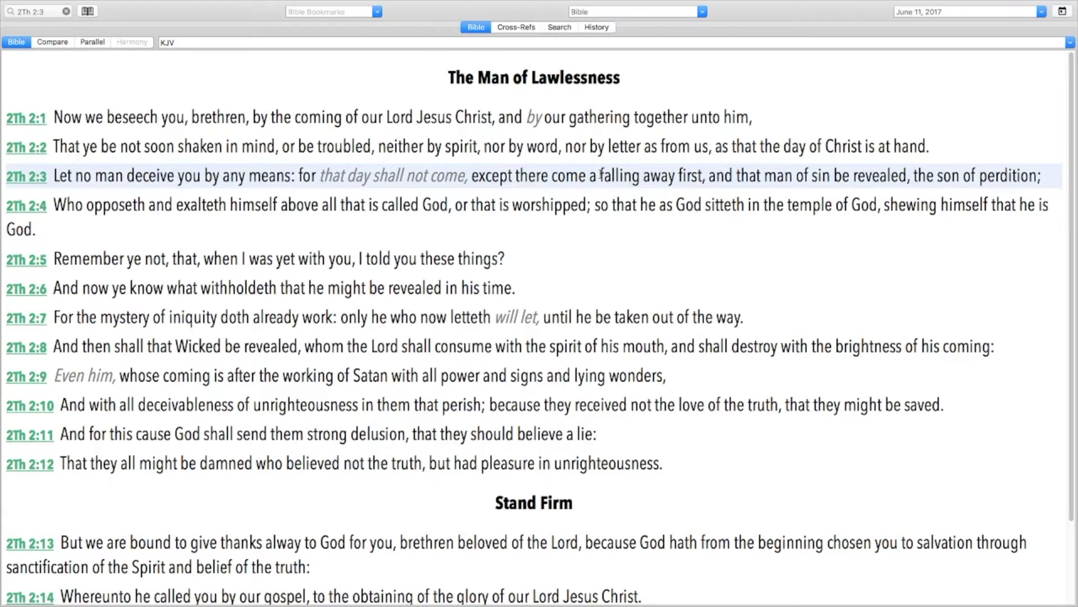
double_click(632, 175)
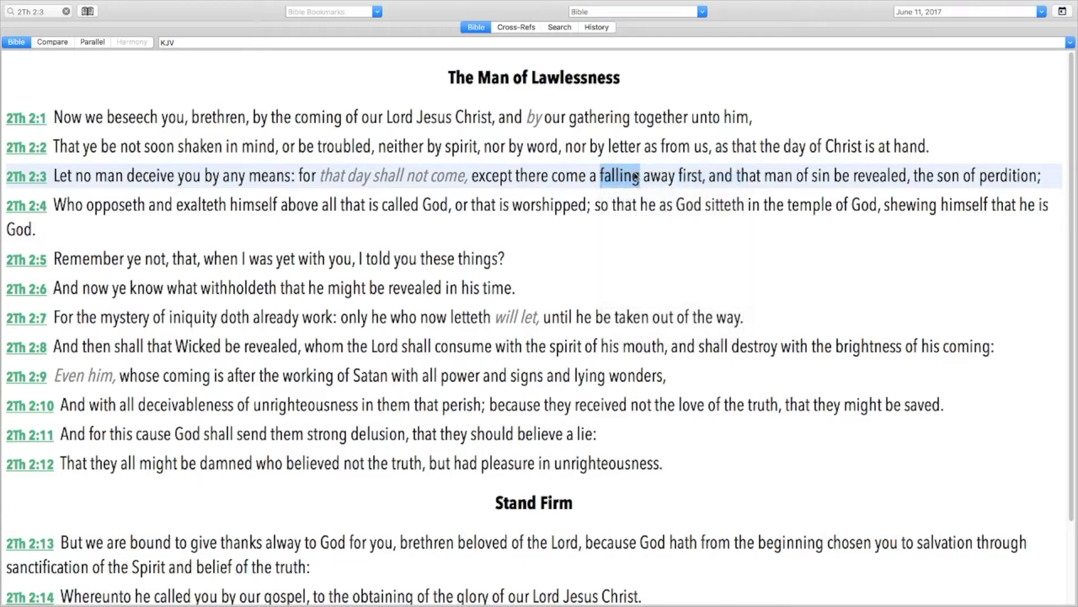
left_click(634, 175)
double_click(601, 174)
left_click(678, 190)
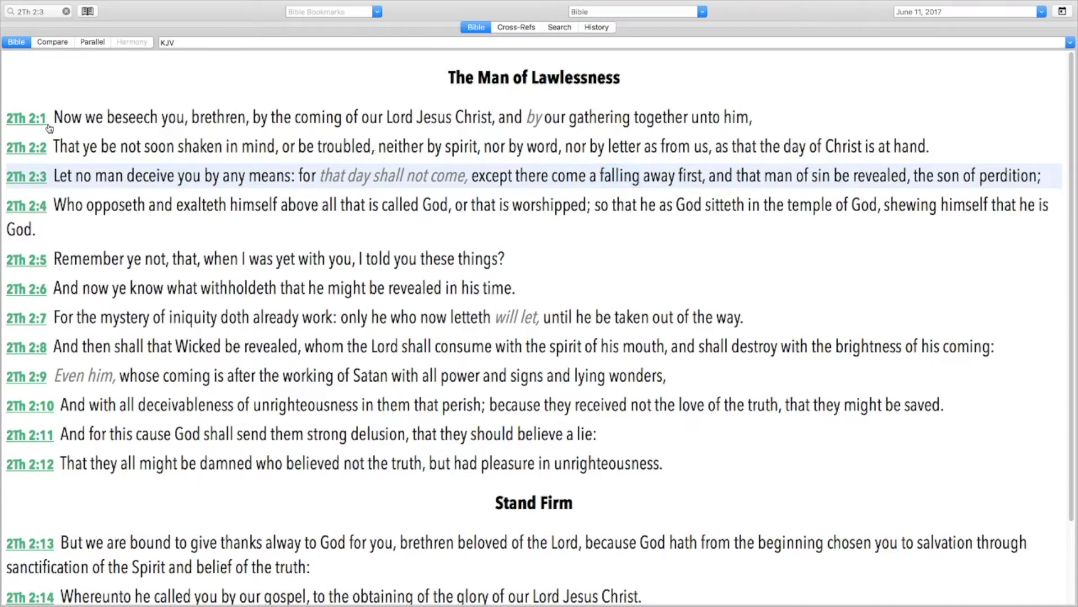
left_click(54, 45)
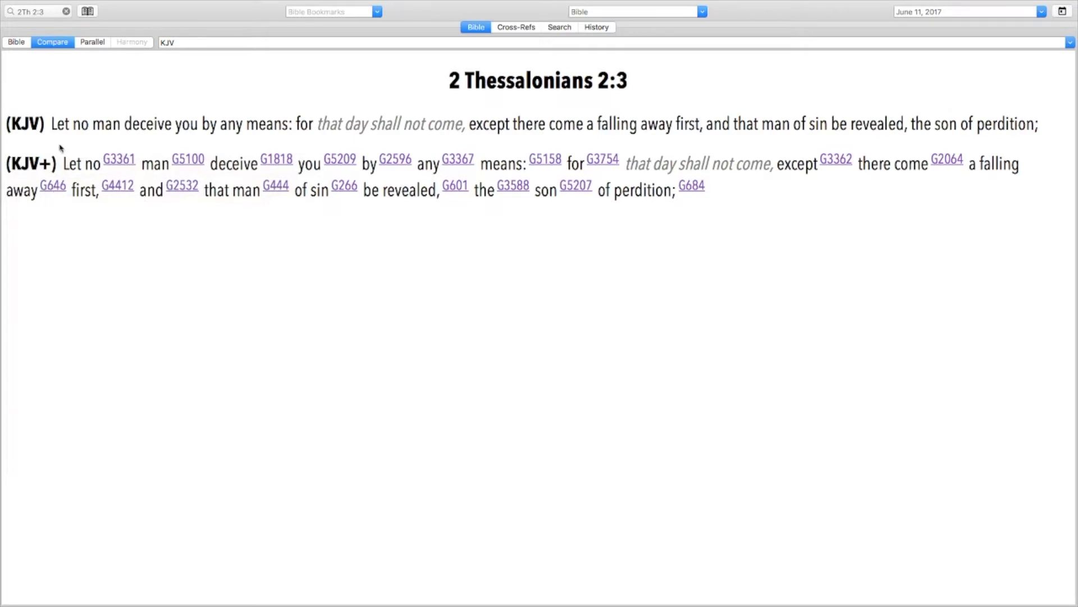
Step: Show Matthew 19:7 in the full-chapter KJV and select the word 'divorcement'
left_click(17, 42)
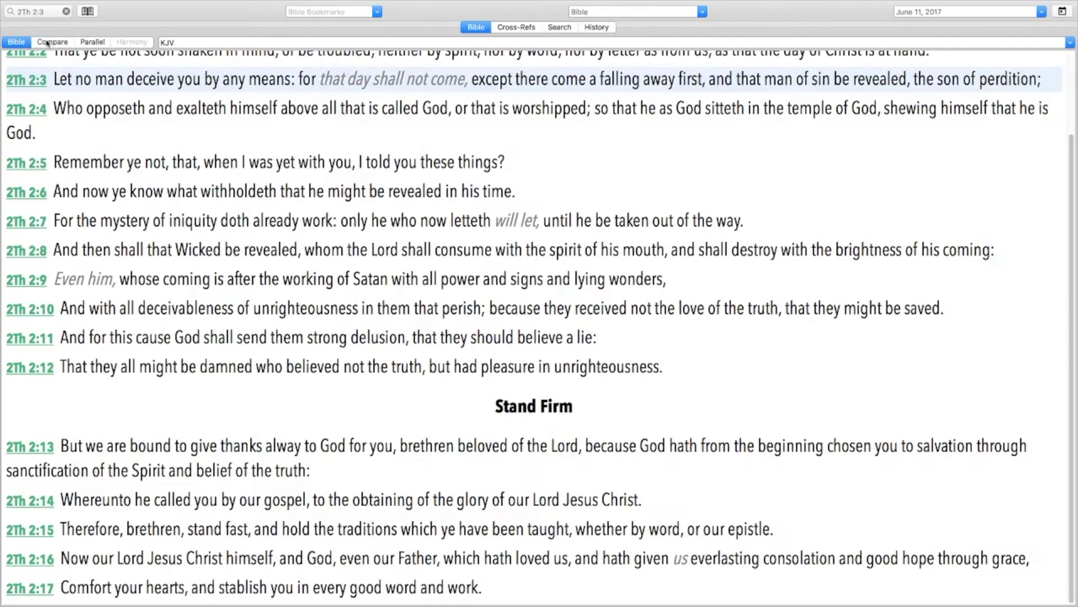
left_click(87, 12)
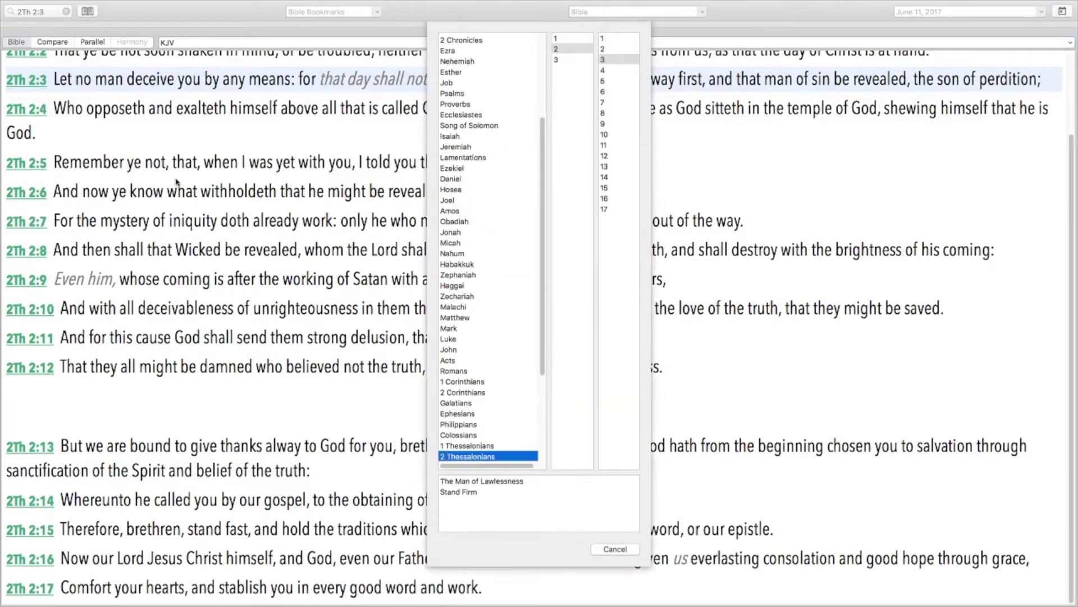
left_click(463, 318)
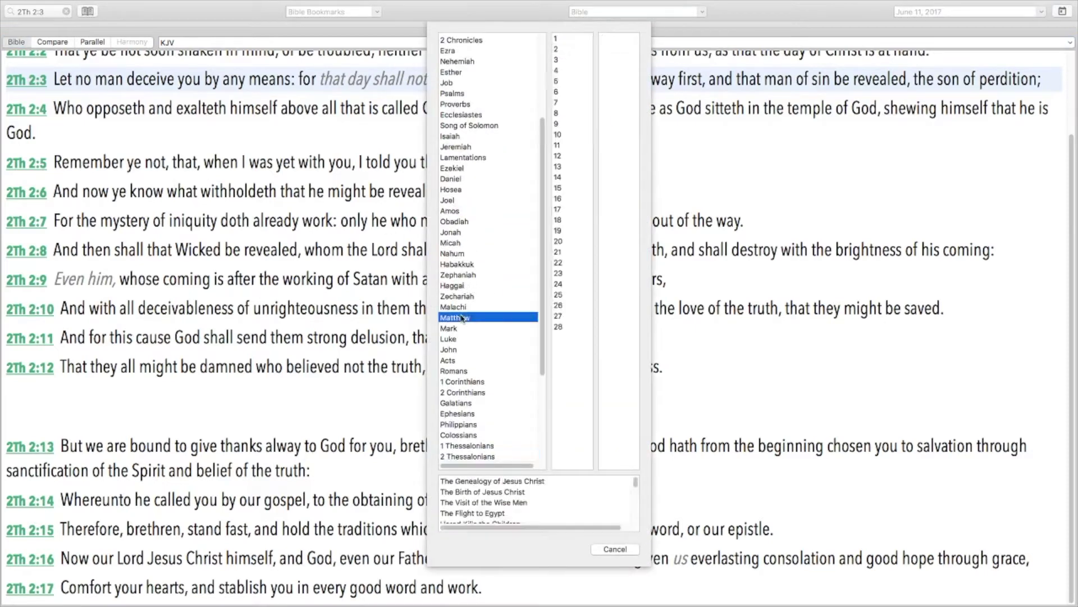
left_click(558, 231)
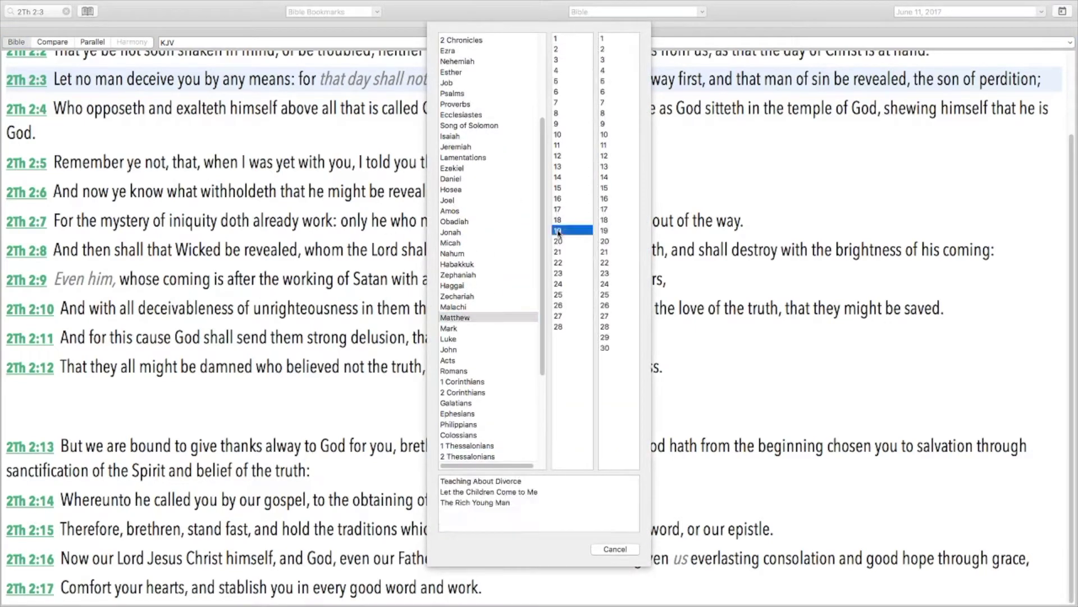
left_click(604, 102)
scroll(602, 145, "down", 5)
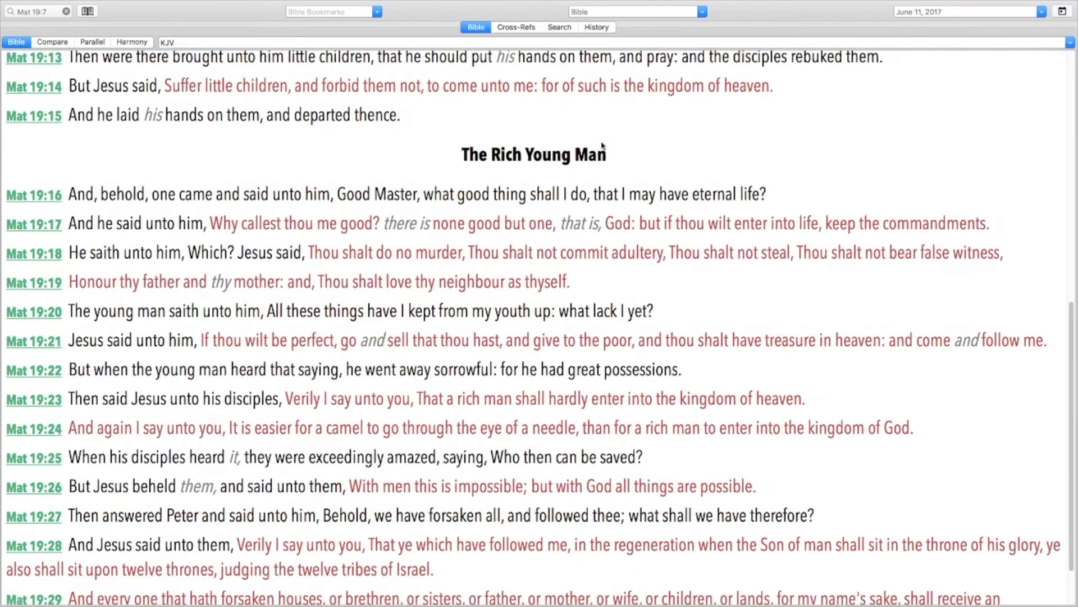
scroll(602, 146, "up", 4)
scroll(602, 145, "up", 5)
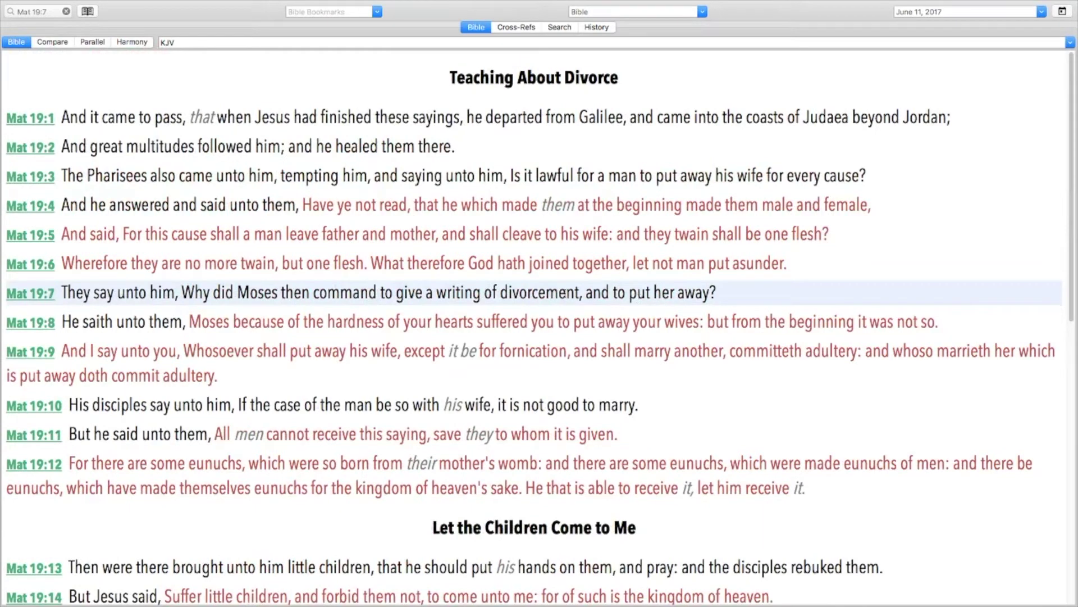
double_click(554, 292)
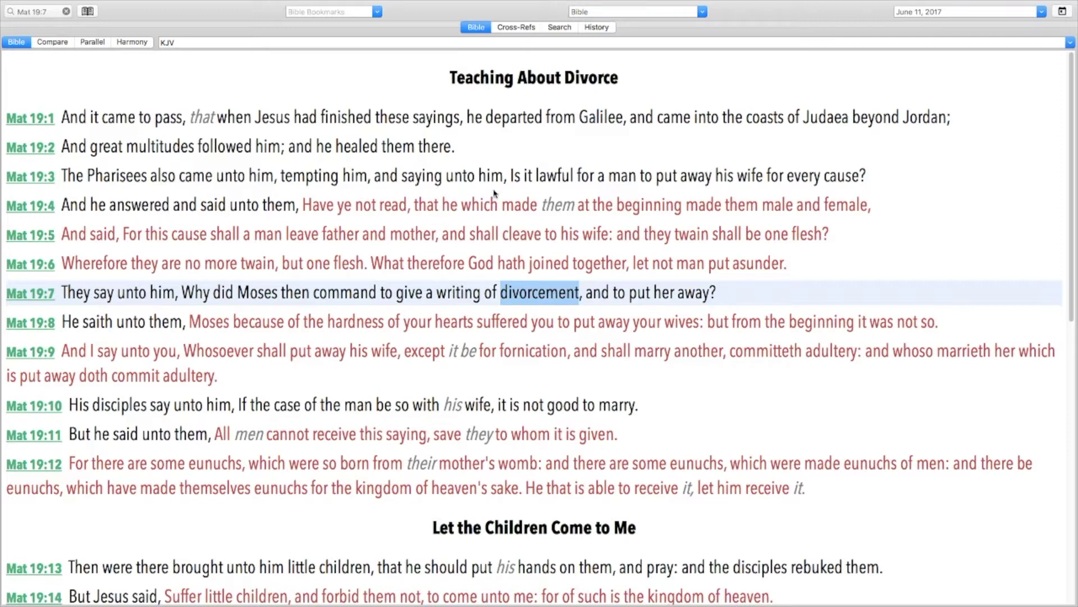
double_click(622, 177)
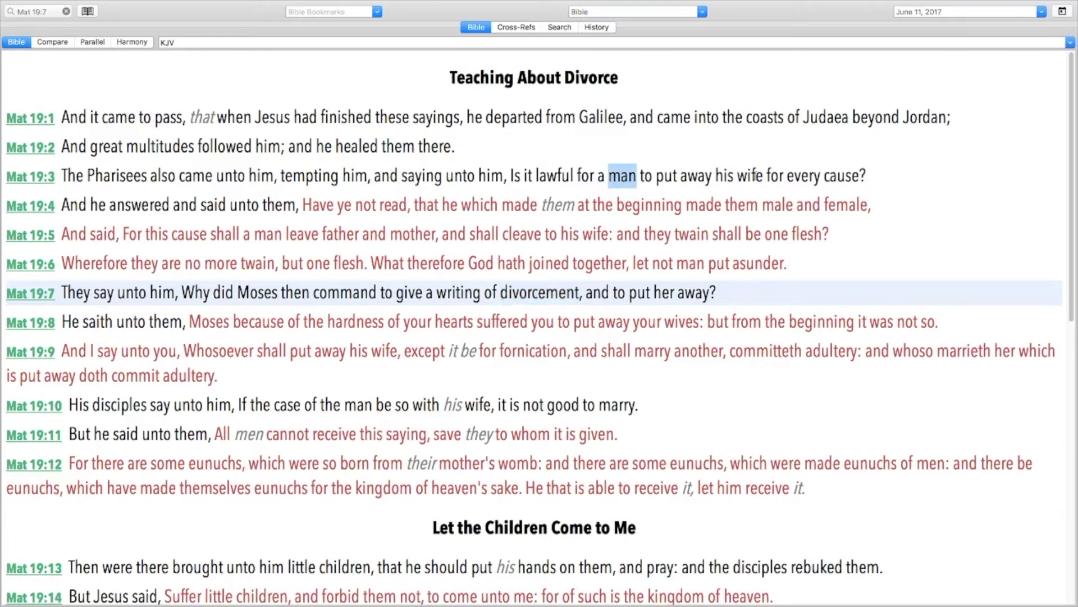
double_click(752, 176)
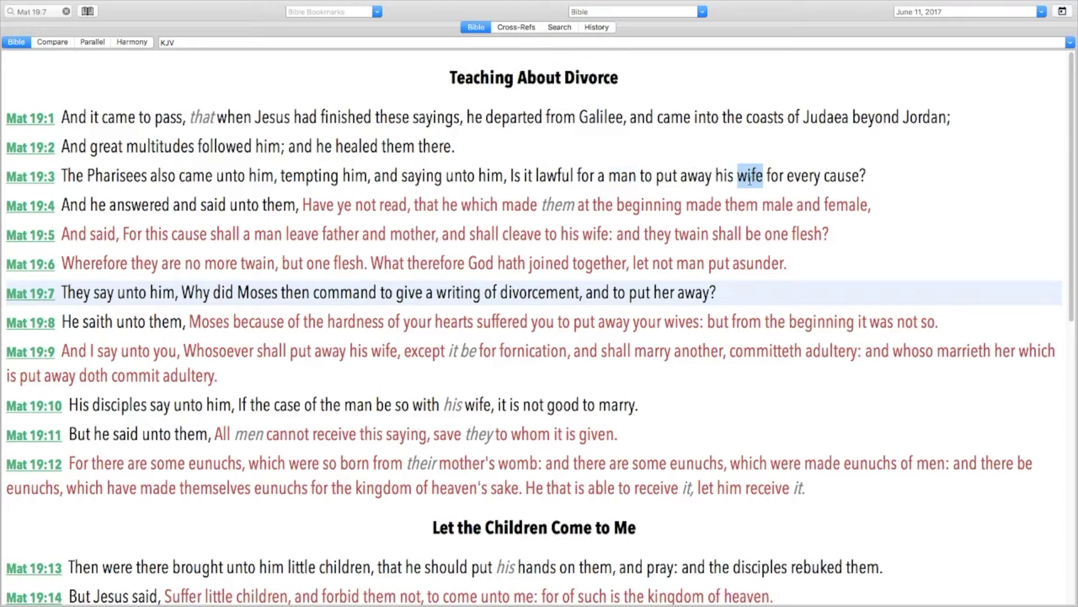
left_click(677, 172)
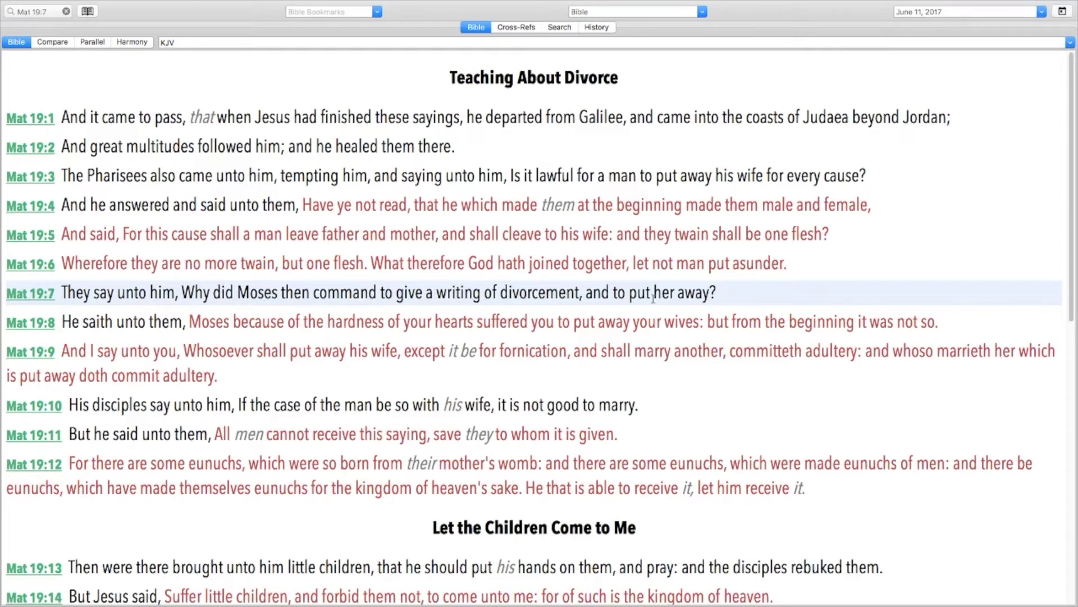
double_click(537, 294)
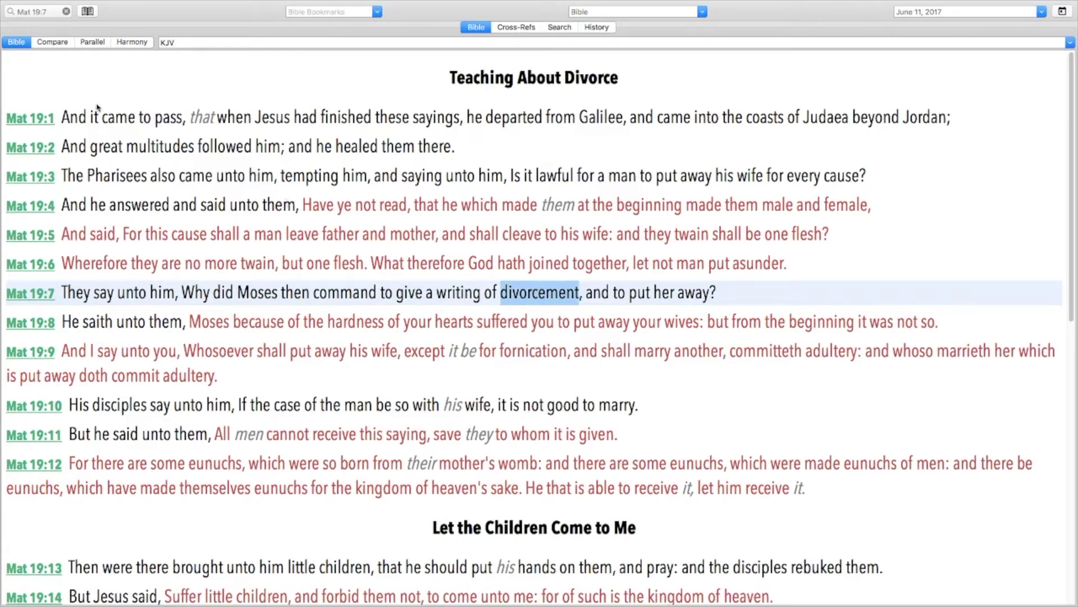
Step: Compare Matthew 19:7 in KJV and KJV+ and view the Strong's G647 'apostasion' definition
left_click(52, 43)
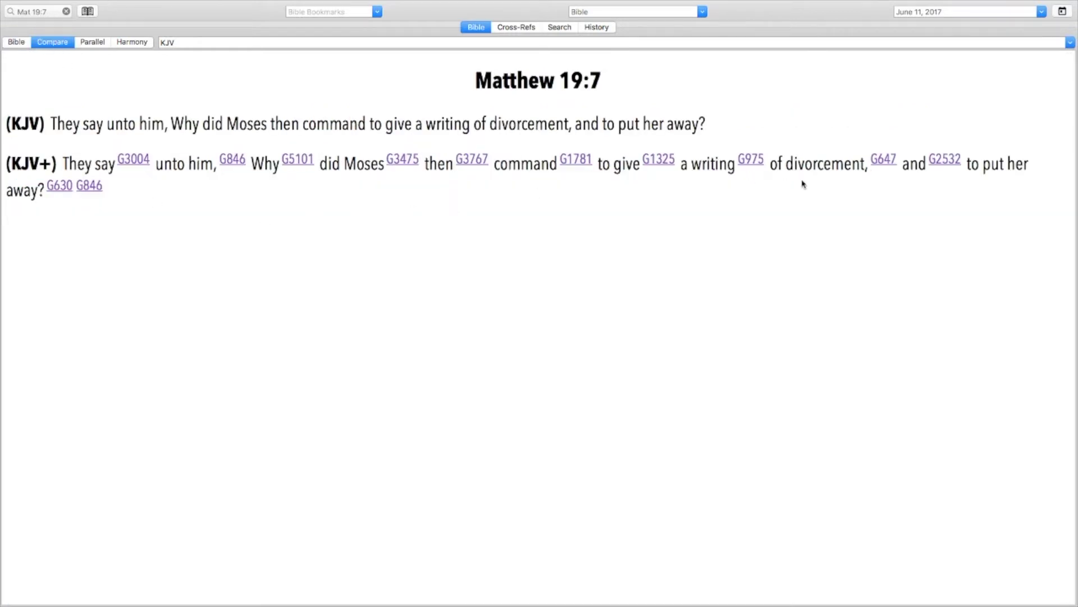
left_click(886, 166)
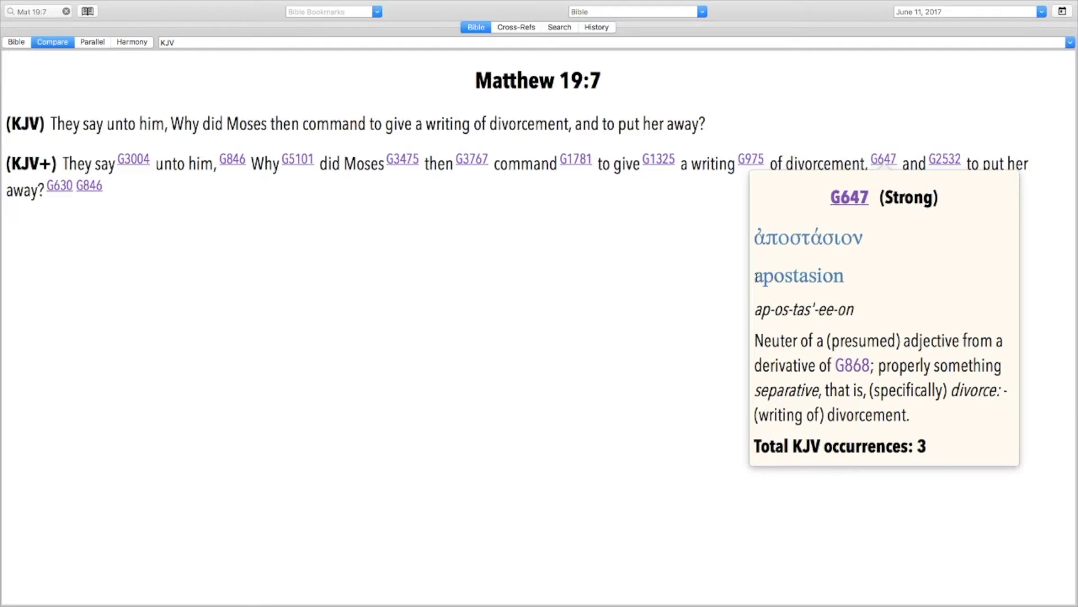
double_click(757, 275)
left_click(861, 285)
left_click(88, 12)
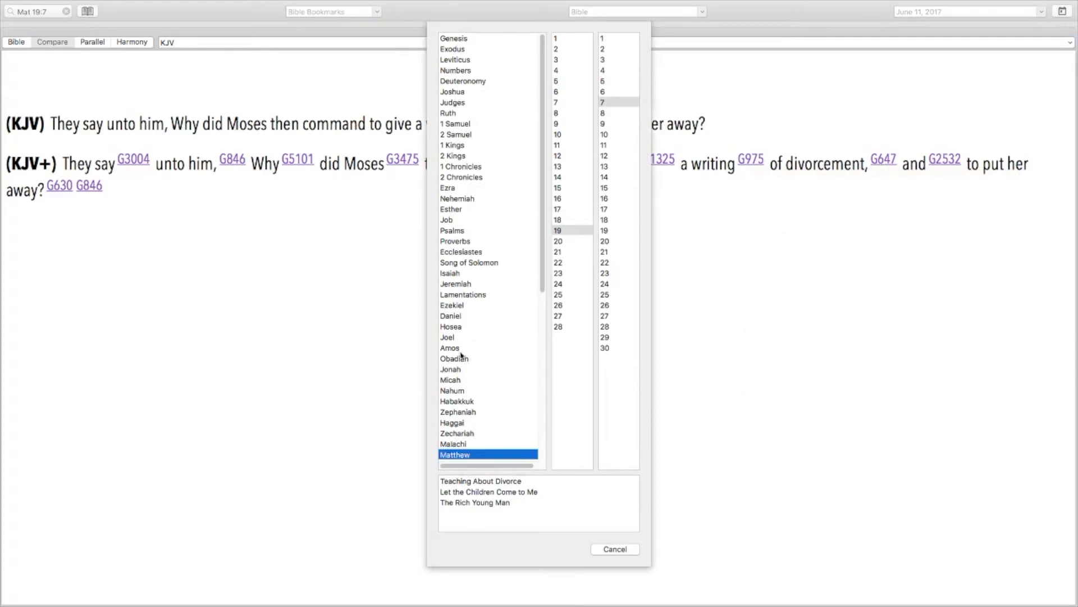
scroll(461, 354, "down", 5)
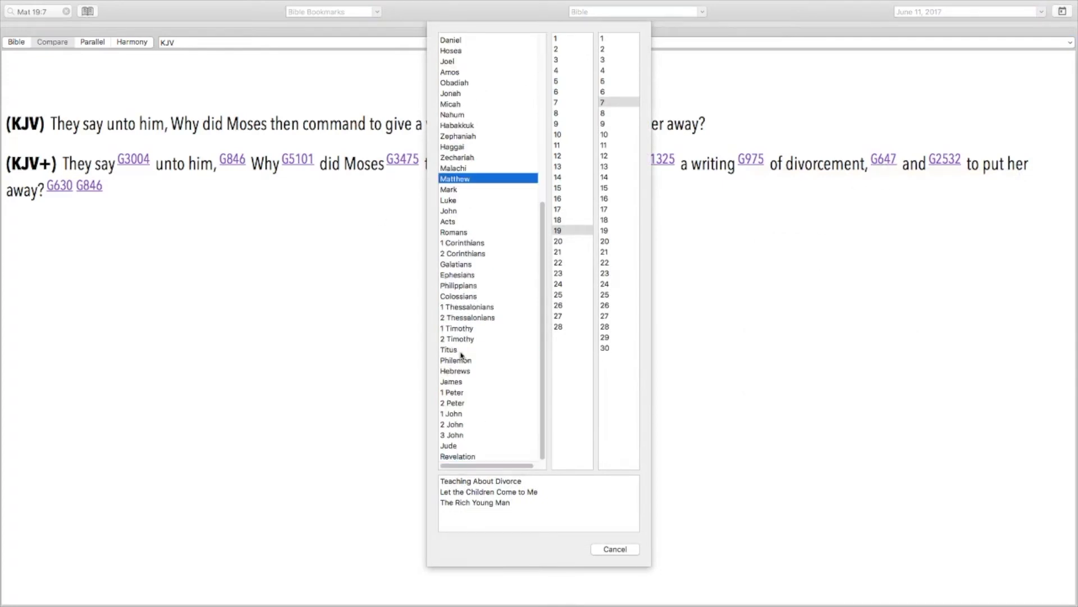
Step: Jump to 2 Thessalonians chapter 2, verse 3 from the book chooser
left_click(476, 318)
left_click(558, 49)
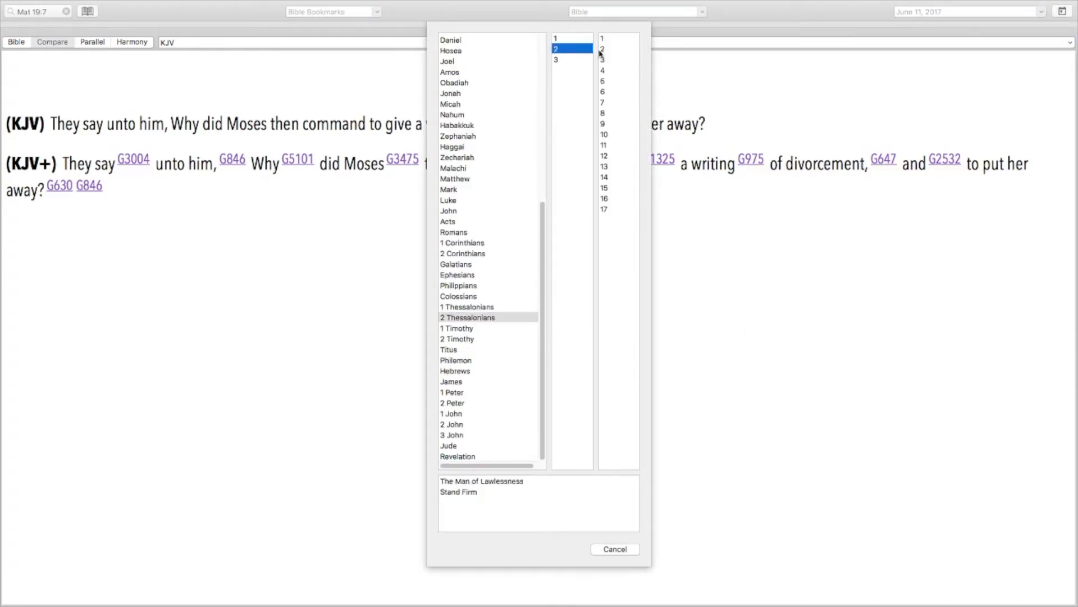
left_click(606, 61)
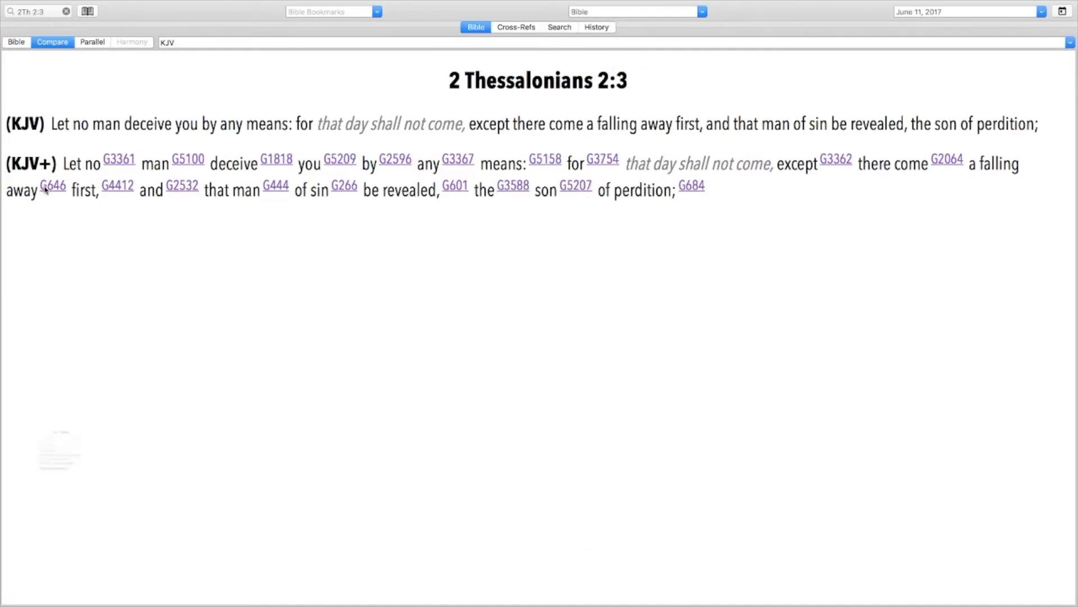
mouse_move(52, 186)
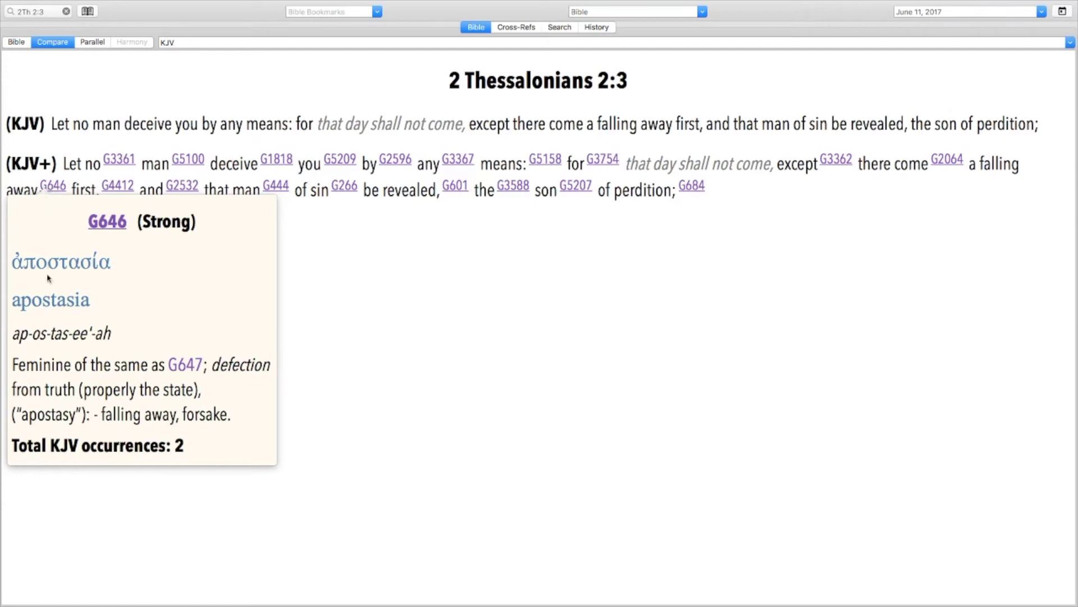
double_click(49, 299)
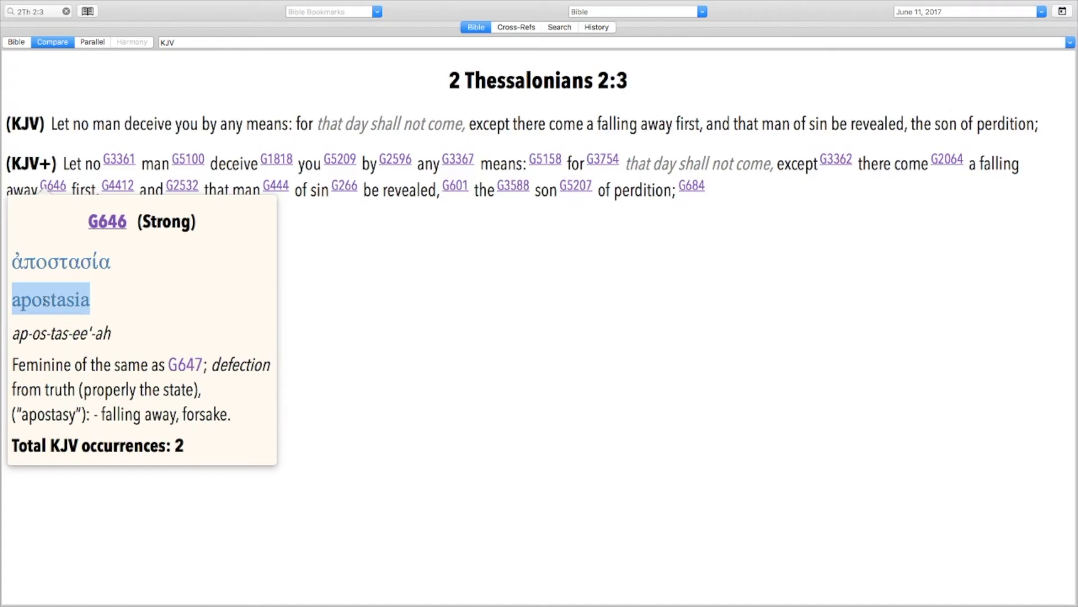